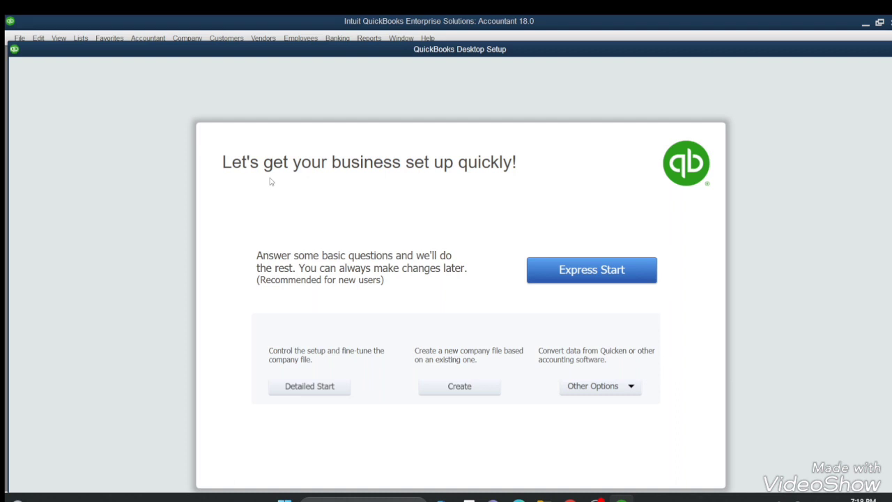
- Start the detailed company setup and enter HJK as both the company name and the legal name
{"action": "key", "text": "XF86MonBrightnessDown"}
{"action": "left_click", "coordinate": [321, 387]}
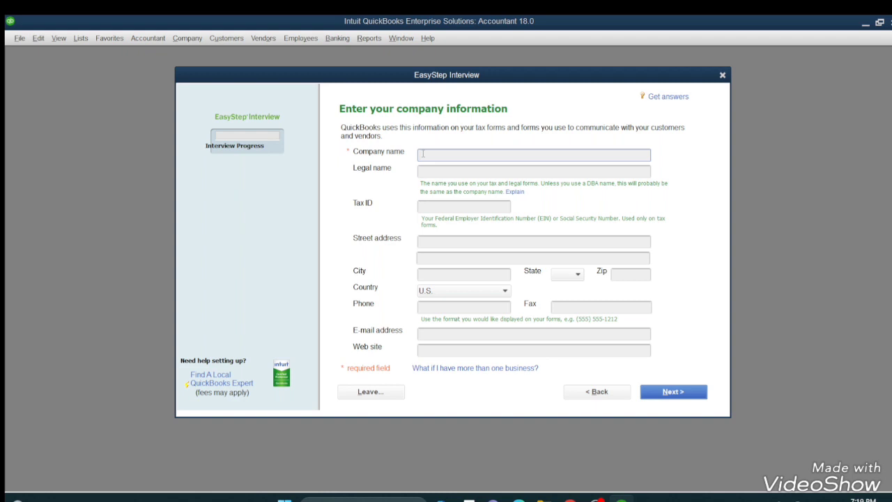
{"action": "type", "text": "H.J"}
{"action": "type", "text": "K"}
{"action": "left_click", "coordinate": [462, 206]}
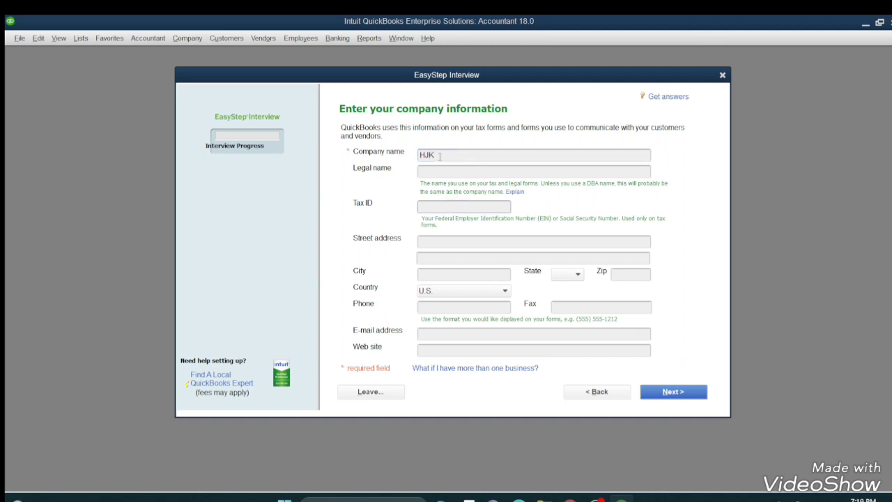
{"action": "left_click_drag", "start_coordinate": [439, 157], "coordinate": [421, 156]}
{"action": "left_click", "coordinate": [441, 173]}
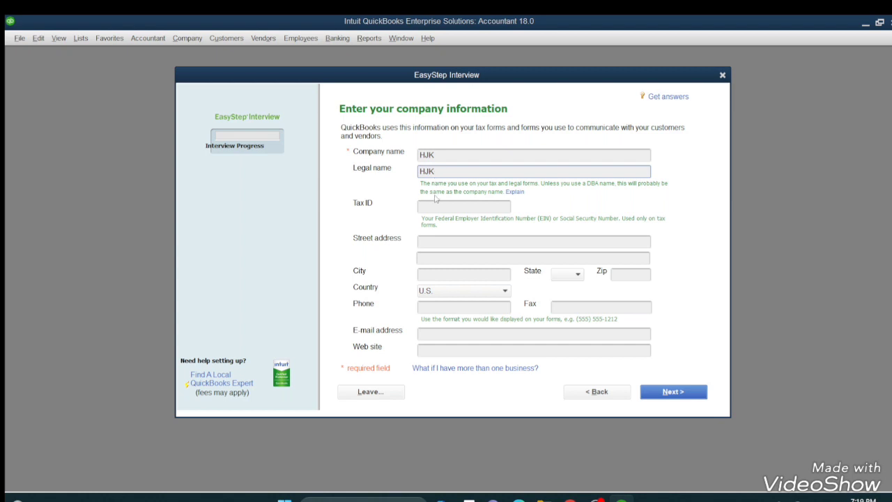
- Fill in the company's street address, with commas separating its parts
{"action": "left_click", "coordinate": [421, 242]}
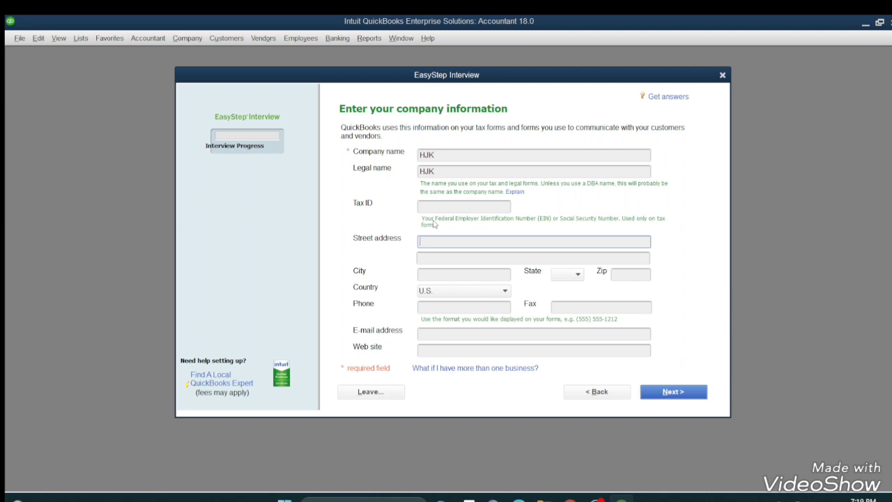
{"action": "type", "text": "J"}
{"action": "key", "text": "BackSpace"}
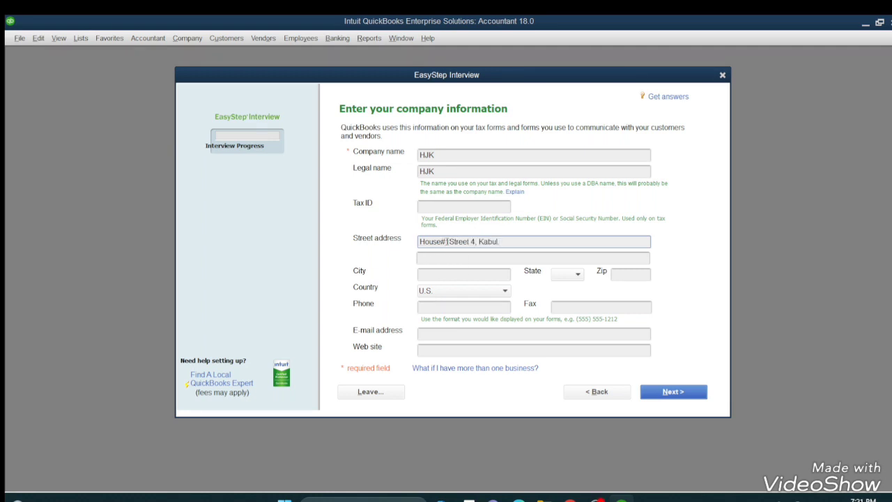
{"action": "left_click", "coordinate": [450, 241]}
{"action": "type", "text": ","}
- Enter the city and zip code of the company's address, leaving the state blank
{"action": "left_click", "coordinate": [432, 273]}
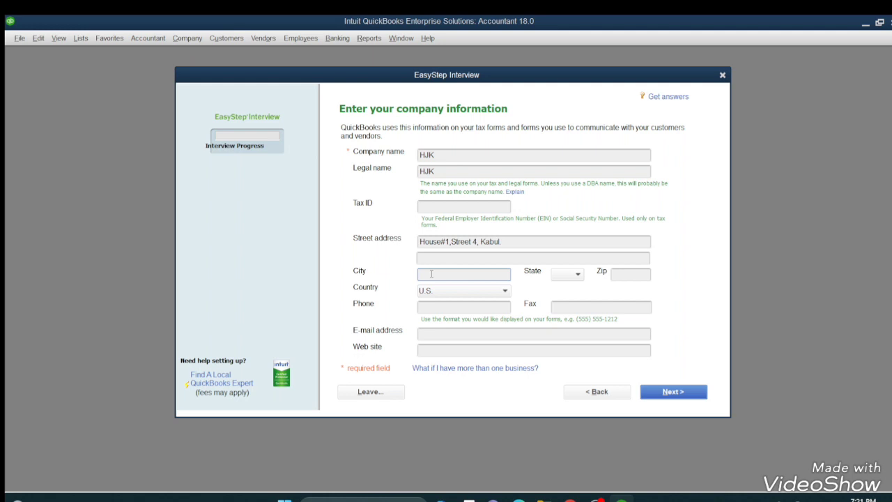
{"action": "type", "text": "Kabul"}
{"action": "left_click", "coordinate": [577, 274]}
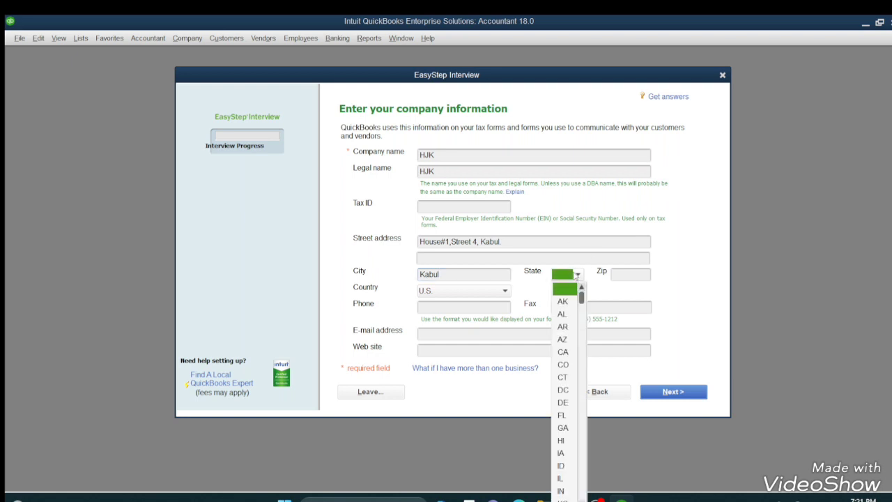
{"action": "left_click", "coordinate": [618, 277]}
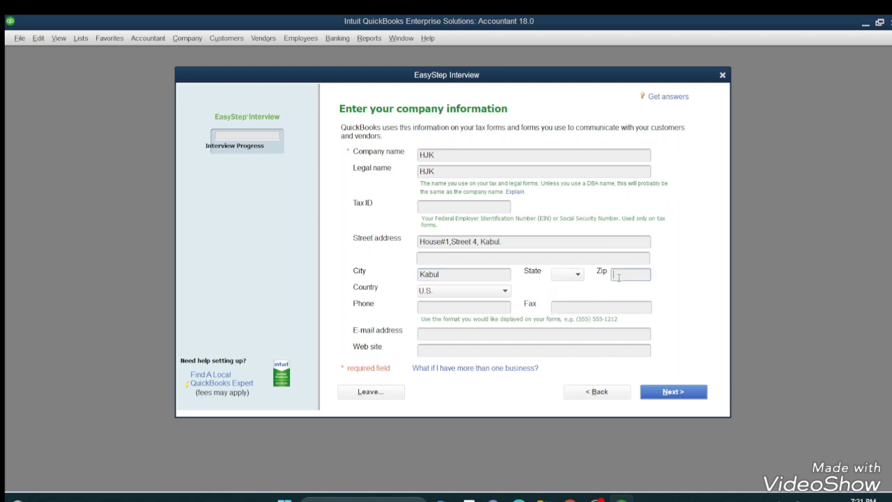
{"action": "type", "text": "1000"}
{"action": "key", "text": "BackSpace"}
{"action": "type", "text": "1"}
- Set the company's country to Other and enter its phone number
{"action": "left_click", "coordinate": [504, 293]}
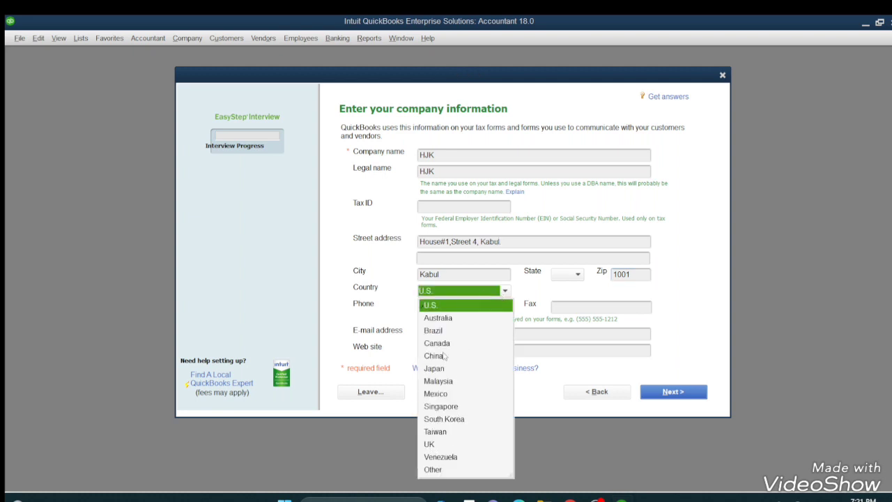
{"action": "left_click", "coordinate": [435, 469]}
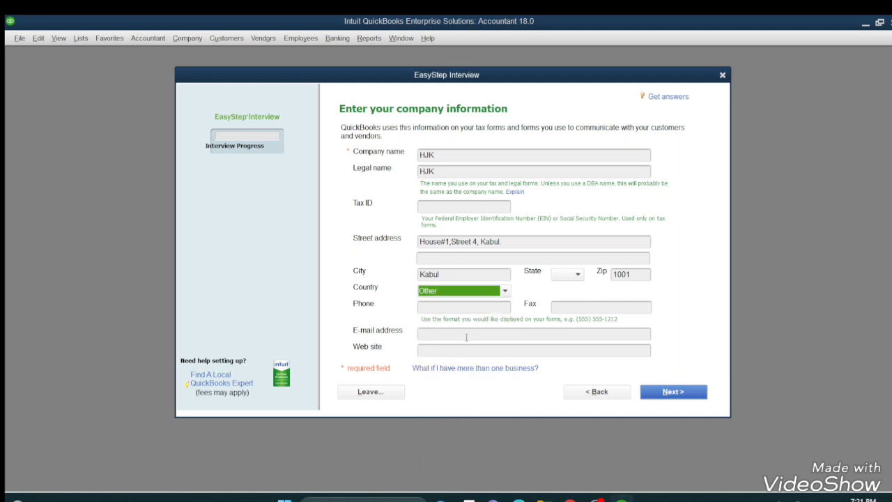
{"action": "left_click", "coordinate": [460, 307]}
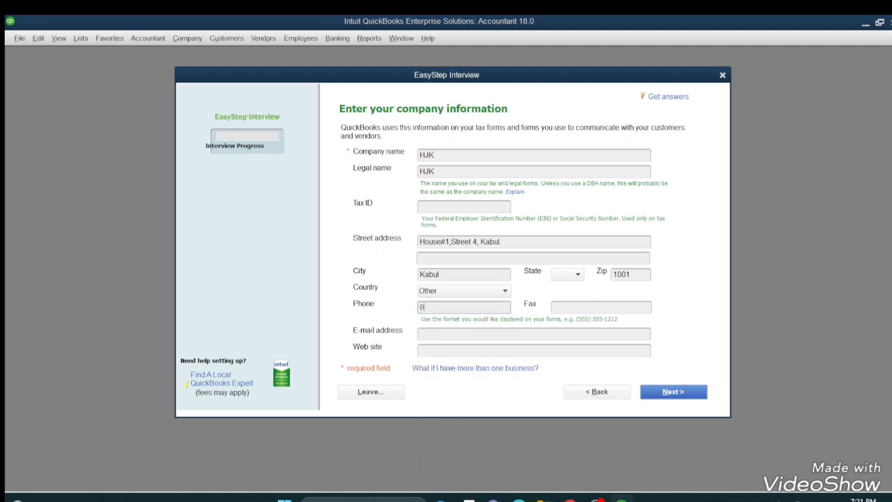
- Fill in the company's e-mail address
{"action": "left_click", "coordinate": [422, 332]}
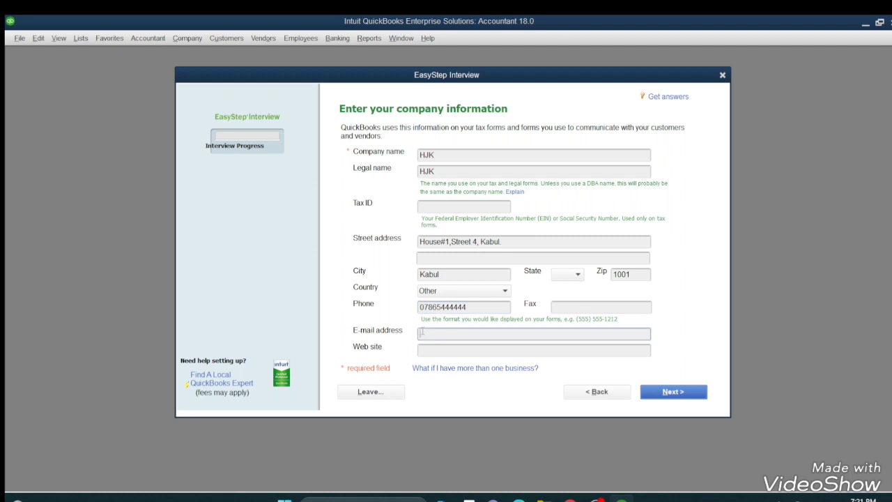
{"action": "left_click", "coordinate": [421, 350]}
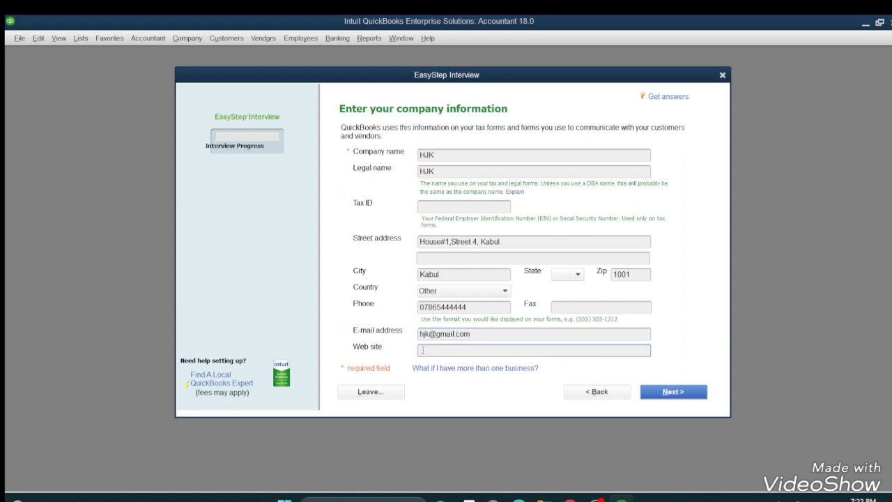
{"action": "type", "text": "www.hjk.com"}
{"action": "left_click", "coordinate": [666, 394]}
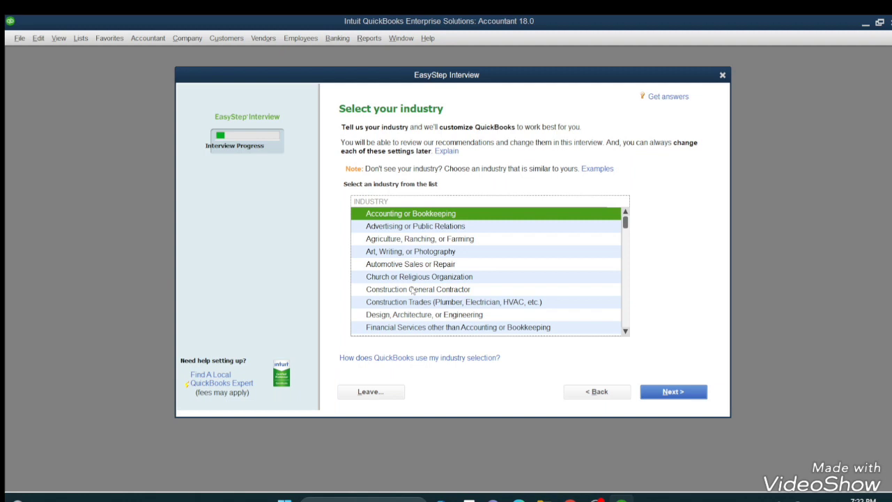
- Choose Manufacturing as the company's industry and proceed to the company organization question
{"action": "scroll", "coordinate": [412, 291], "scroll_direction": "down", "scroll_amount": 4}
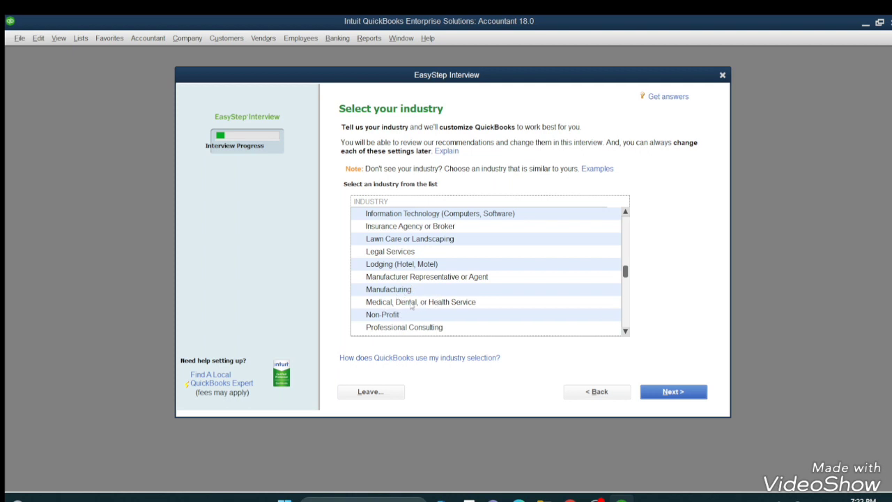
{"action": "left_click", "coordinate": [421, 293]}
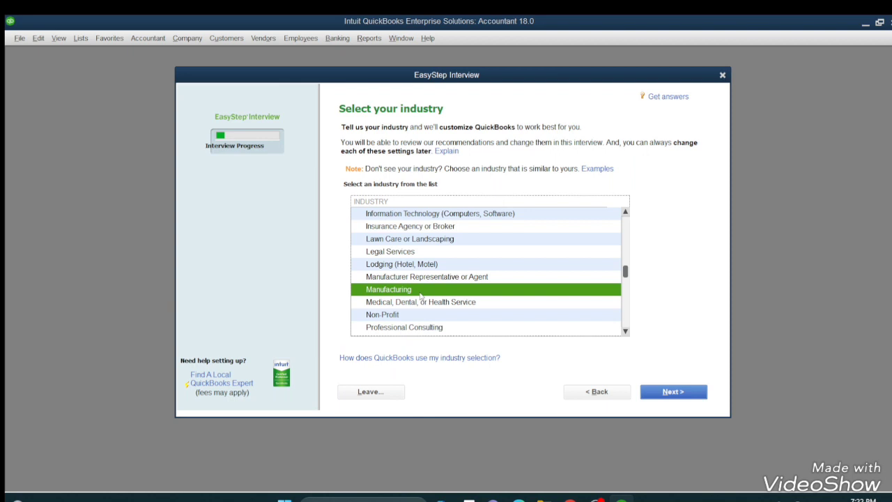
{"action": "left_click", "coordinate": [664, 394]}
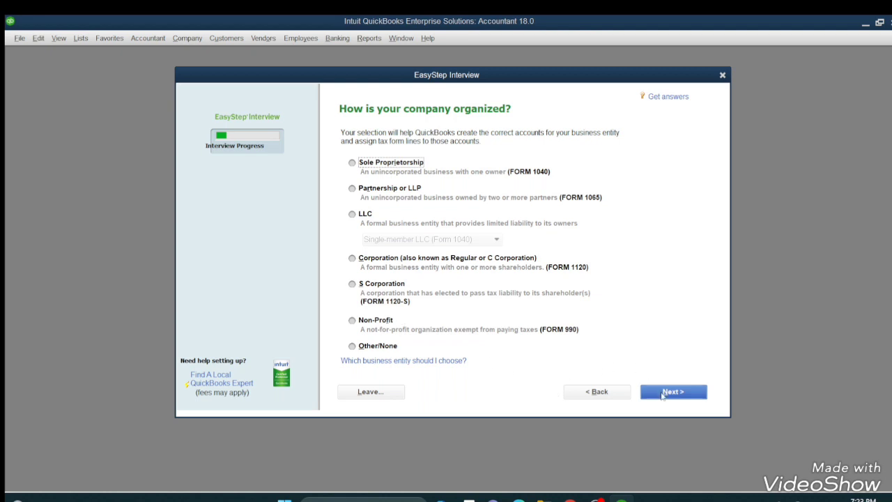
- Choose Sole Proprietorship as the company organization and January as the first month of the fiscal year
{"action": "left_click", "coordinate": [363, 170]}
{"action": "left_click", "coordinate": [664, 394]}
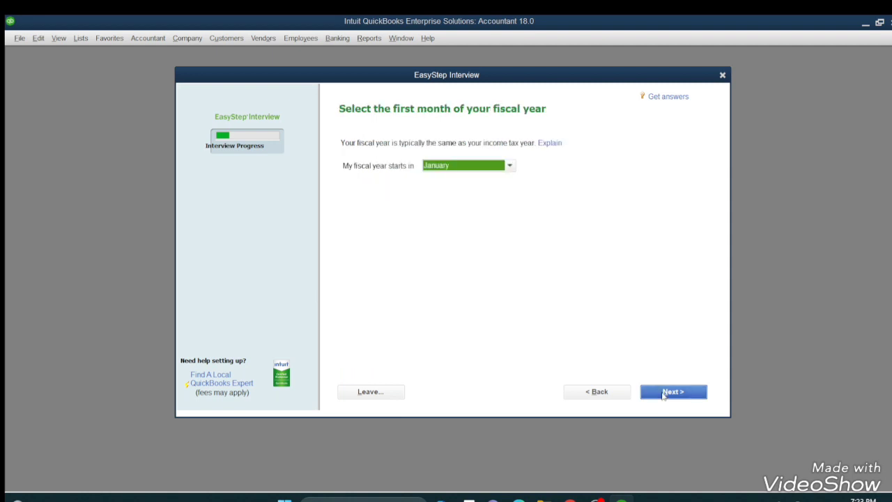
{"action": "left_click", "coordinate": [509, 165]}
{"action": "left_click", "coordinate": [671, 393]}
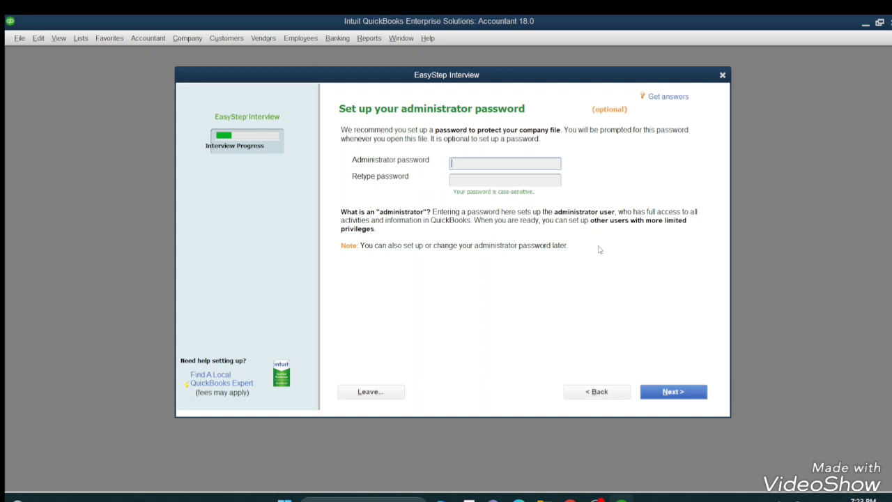
- Skip the optional administrator password and save the new company file as HJK.QBW in the Company Files folder
{"action": "left_click", "coordinate": [653, 393]}
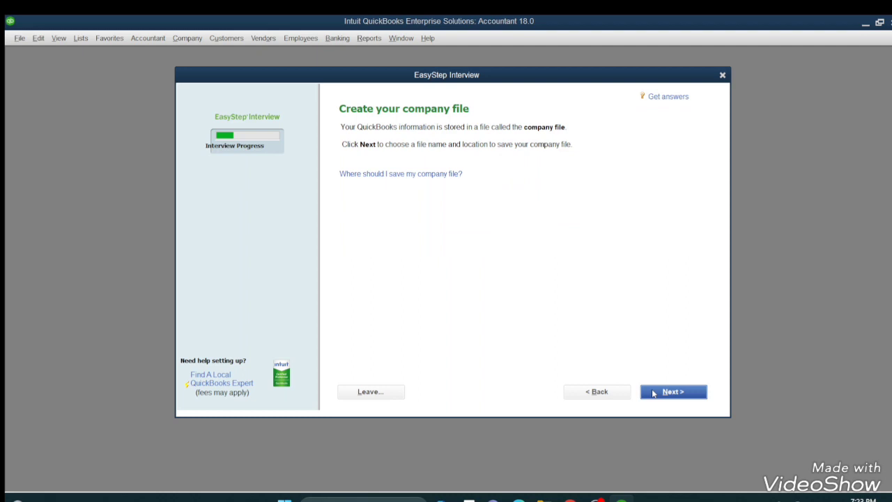
{"action": "left_click", "coordinate": [654, 393]}
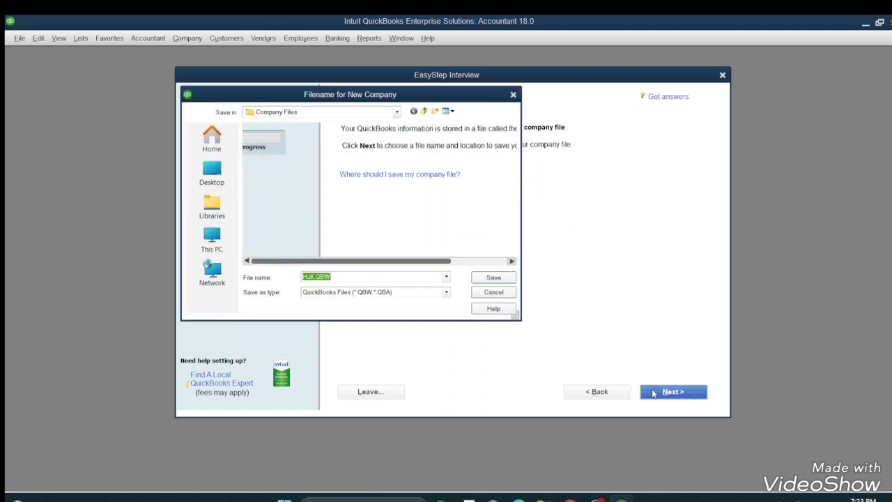
{"action": "left_click", "coordinate": [497, 280]}
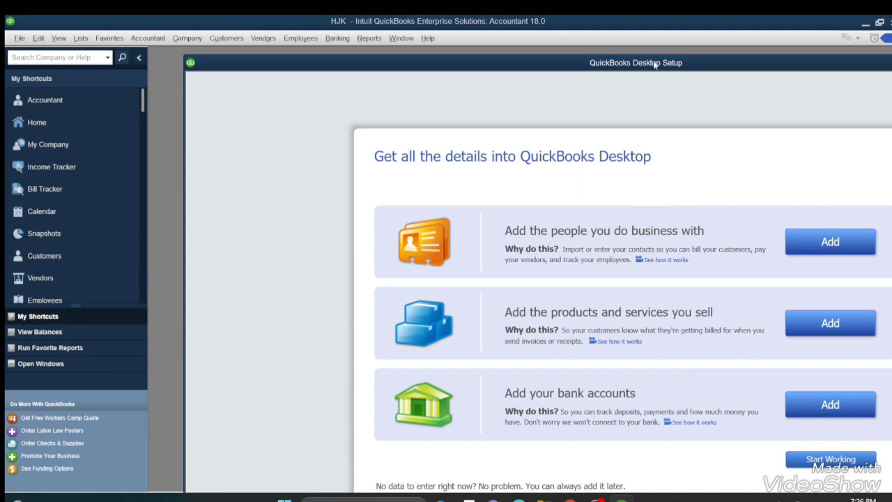
- Leave the desktop setup by starting work without adding data, and dismiss the Accountant Center and New Feature Tour windows
{"action": "left_click_drag", "start_coordinate": [654, 65], "coordinate": [540, 35]}
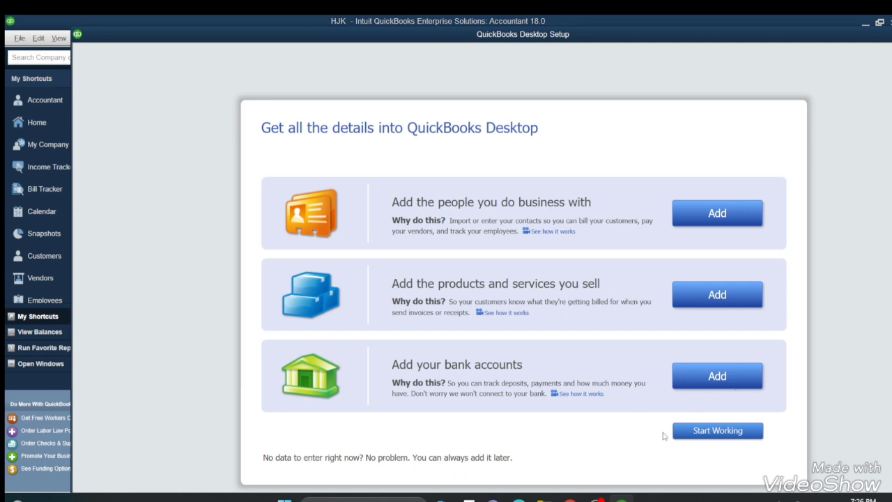
{"action": "left_click", "coordinate": [717, 431]}
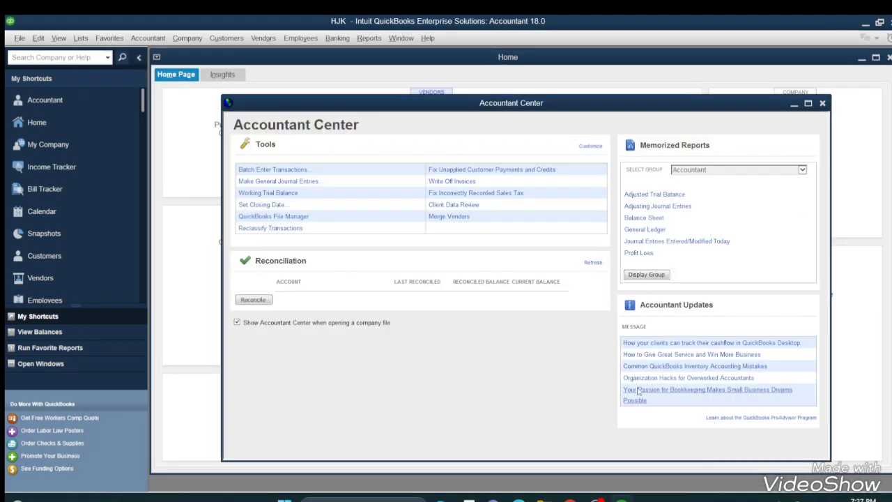
{"action": "left_click", "coordinate": [822, 103]}
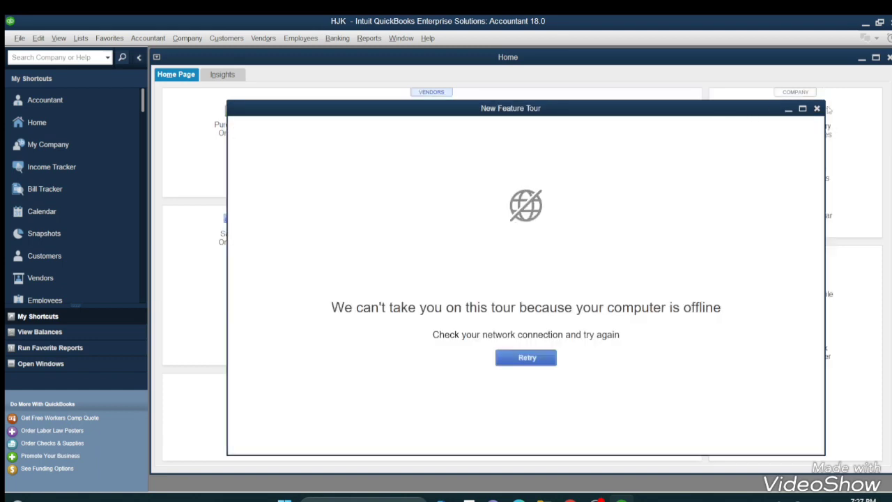
{"action": "left_click", "coordinate": [817, 109]}
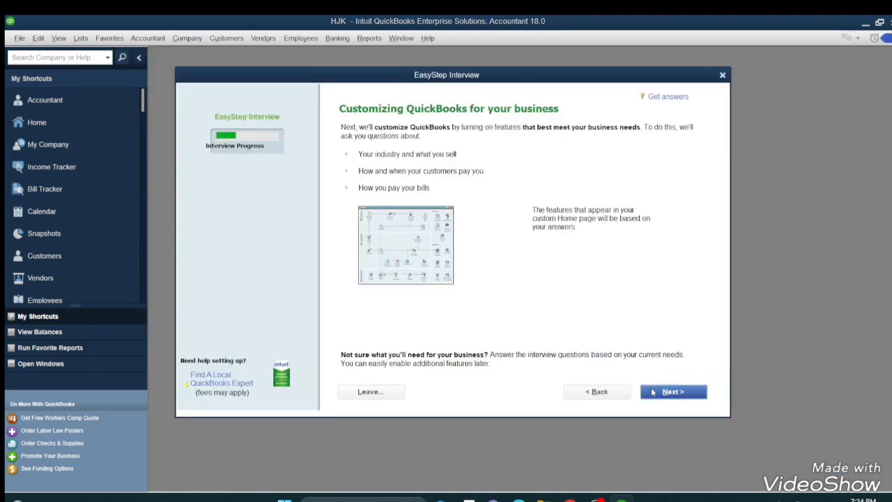
- Begin the business customization questions and choose Both services and products as what the company sells
{"action": "left_click", "coordinate": [653, 393]}
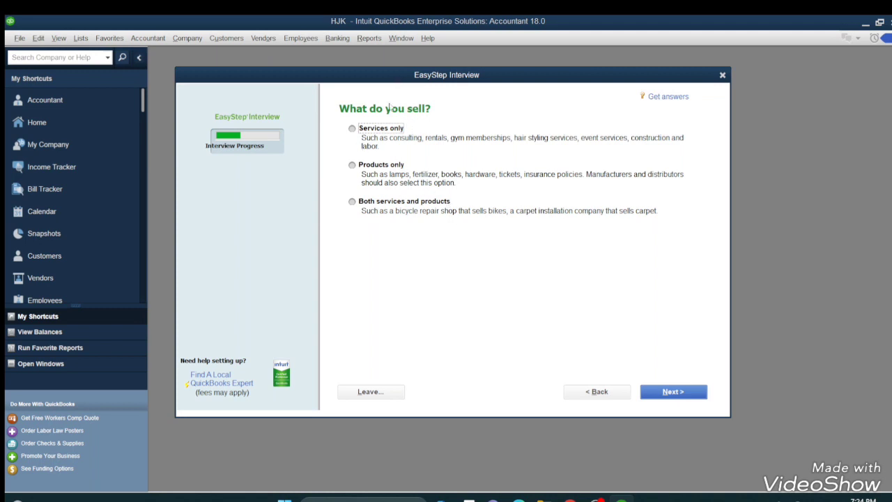
{"action": "left_click", "coordinate": [352, 201]}
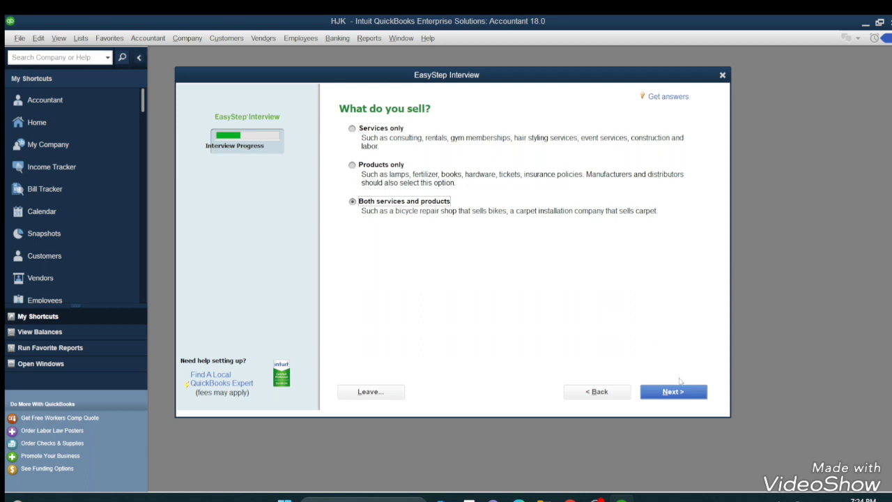
{"action": "left_click", "coordinate": [680, 393]}
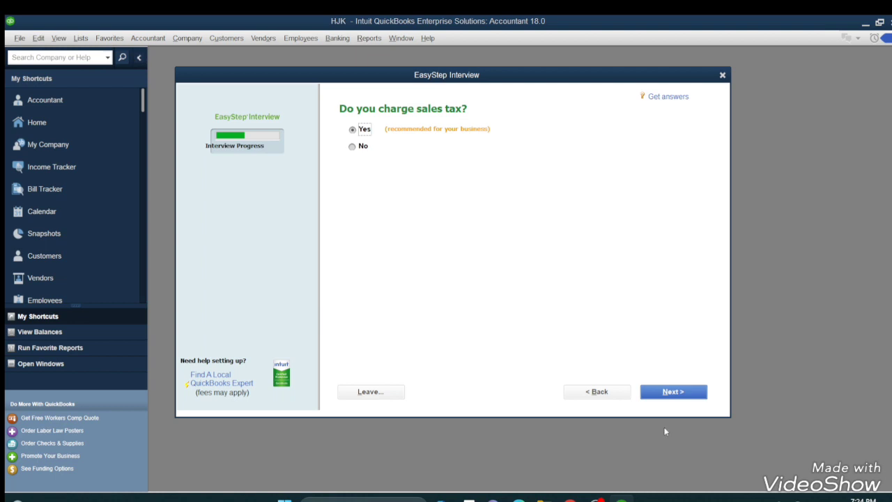
- Answer Yes to charging sales tax, No to creating estimates and Yes to tracking sales orders before invoicing
{"action": "left_click", "coordinate": [666, 394]}
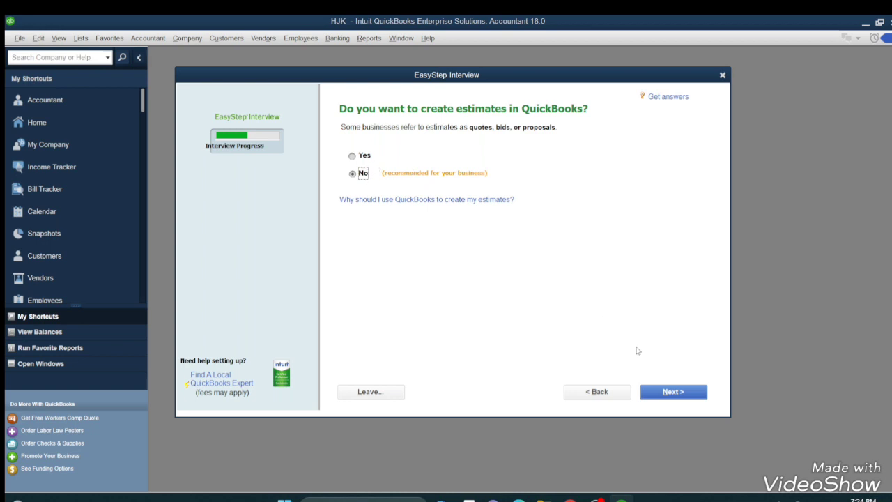
{"action": "left_click", "coordinate": [653, 391]}
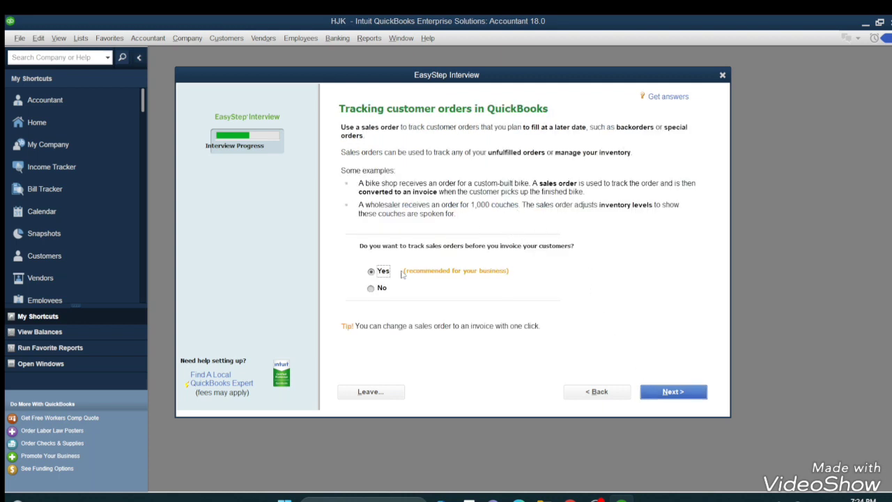
{"action": "left_click", "coordinate": [653, 391]}
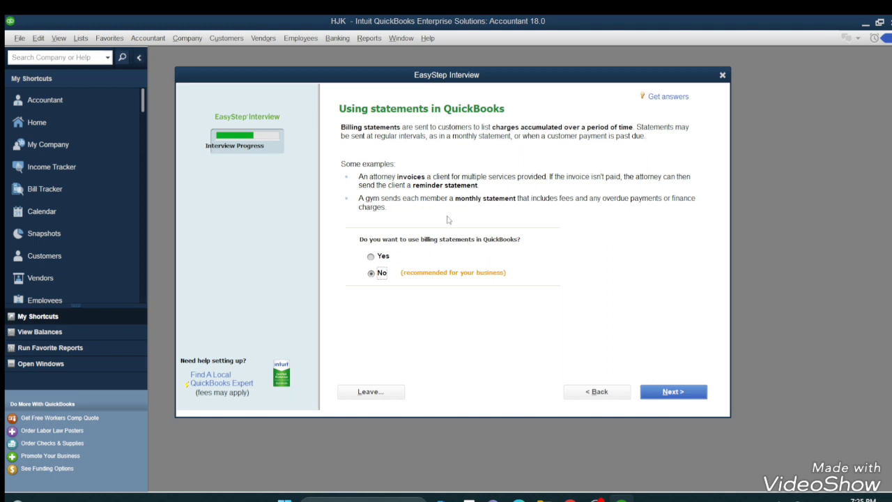
- Answer Yes to using billing statements and No to using progress invoicing
{"action": "left_click", "coordinate": [382, 256]}
{"action": "left_click", "coordinate": [671, 392]}
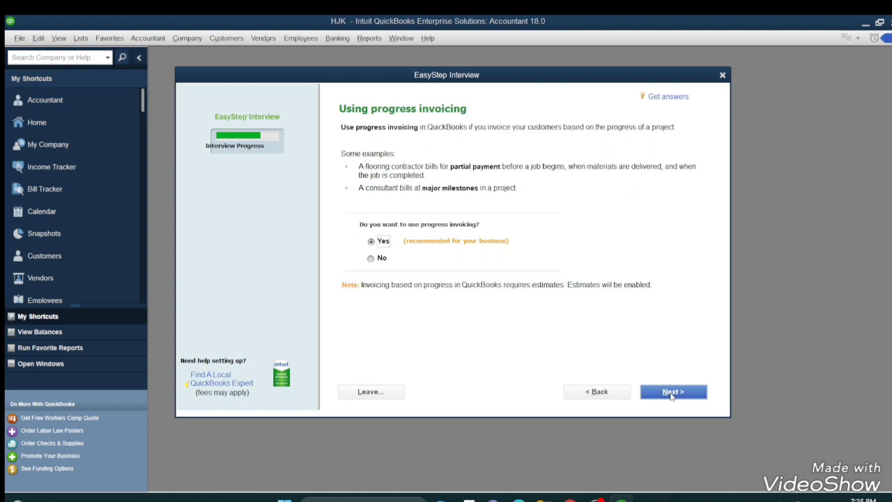
{"action": "left_click", "coordinate": [392, 259]}
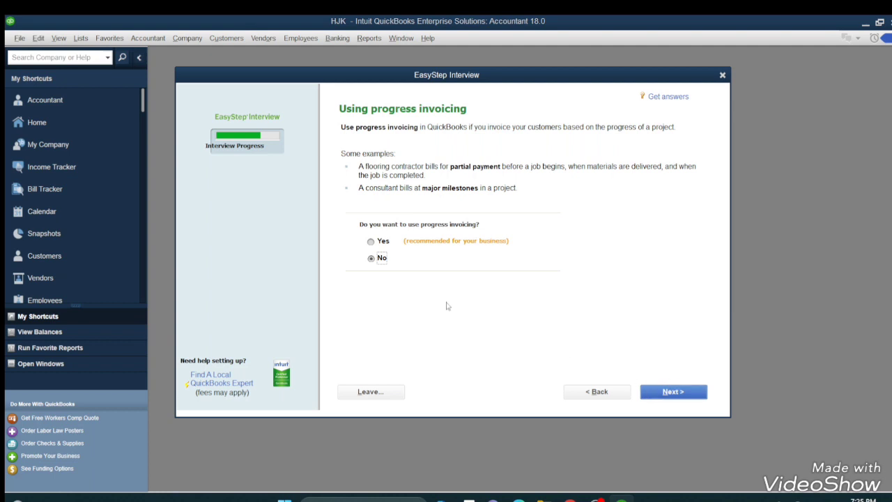
- Answer Yes to keeping track of bills owed, tracking inventory and tracking time in the business interview
{"action": "left_click", "coordinate": [657, 394]}
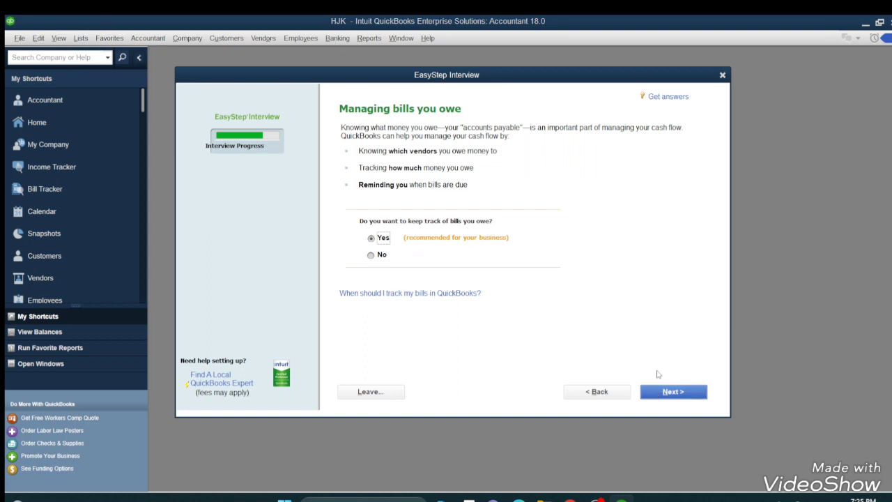
{"action": "left_click", "coordinate": [659, 392]}
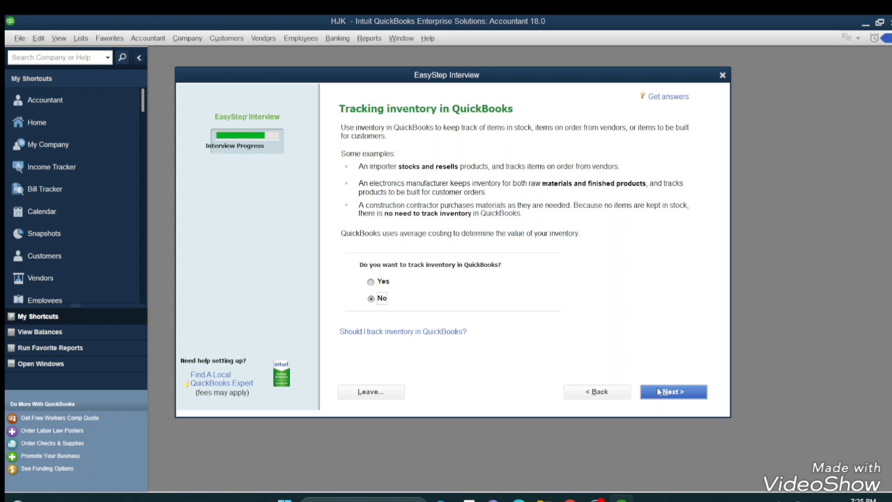
{"action": "left_click", "coordinate": [374, 282]}
{"action": "left_click", "coordinate": [651, 391]}
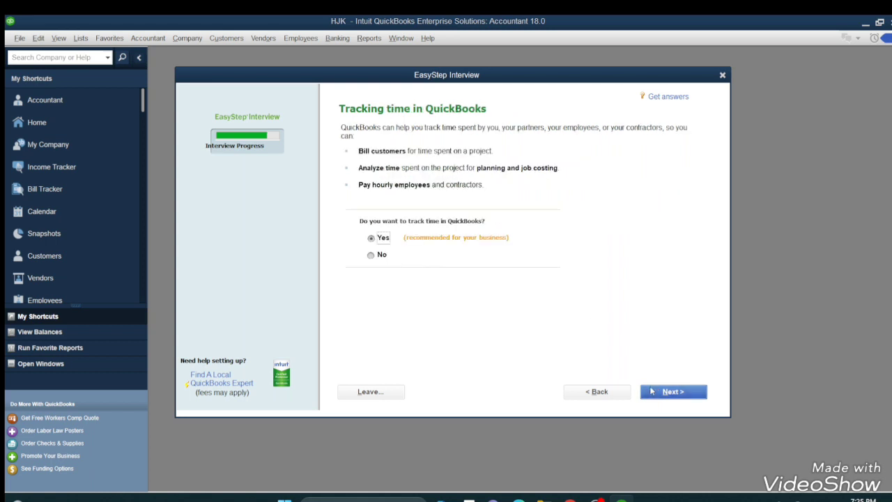
{"action": "left_click", "coordinate": [652, 392]}
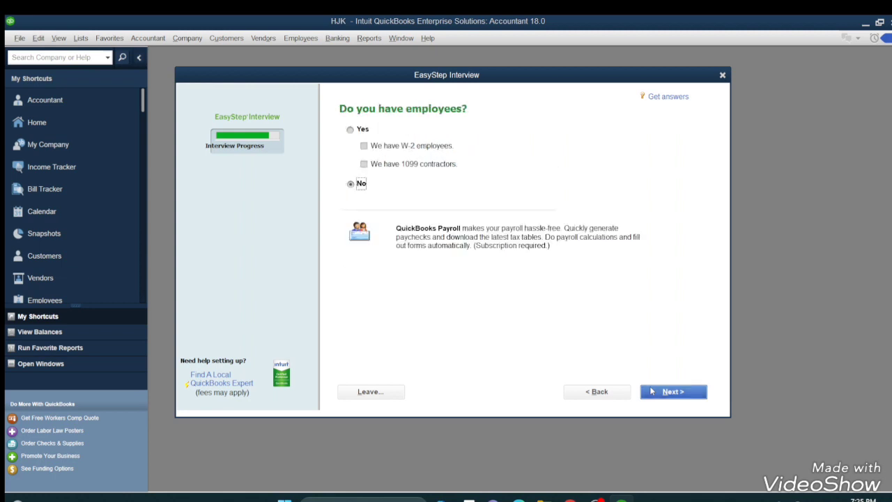
- Indicate that the company has W-2 employees, and keep the beginning of the fiscal year, 01/01/2023, as the start date
{"action": "left_click", "coordinate": [350, 130]}
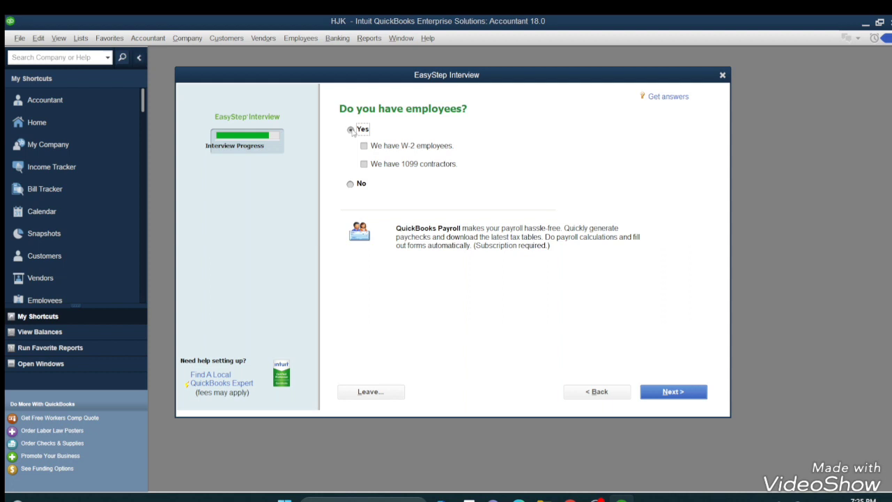
{"action": "left_click", "coordinate": [354, 184]}
{"action": "left_click", "coordinate": [365, 146]}
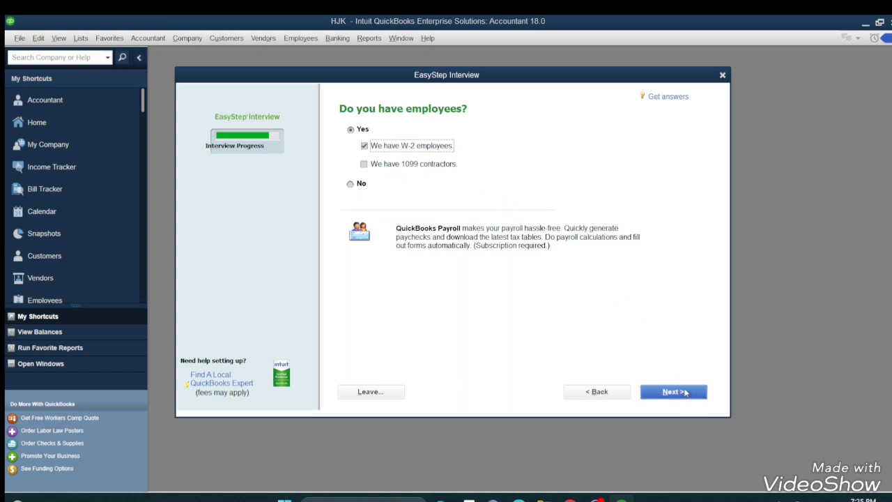
{"action": "left_click", "coordinate": [673, 391]}
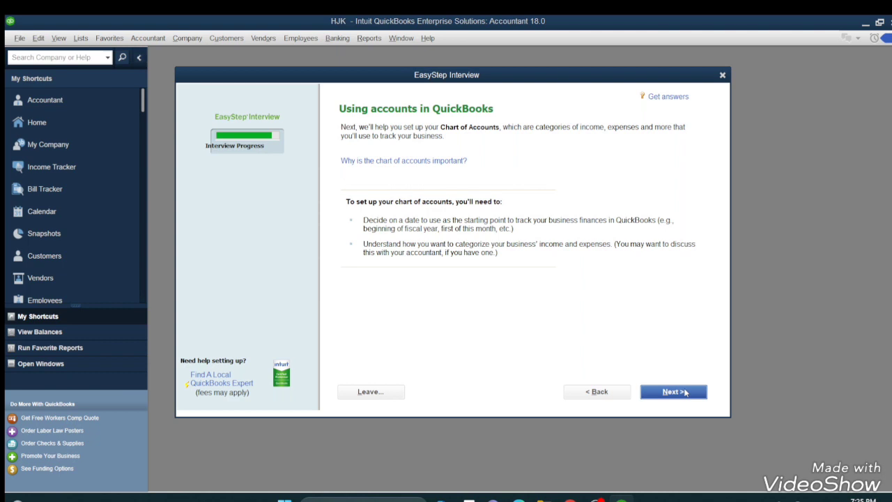
{"action": "left_click", "coordinate": [686, 393]}
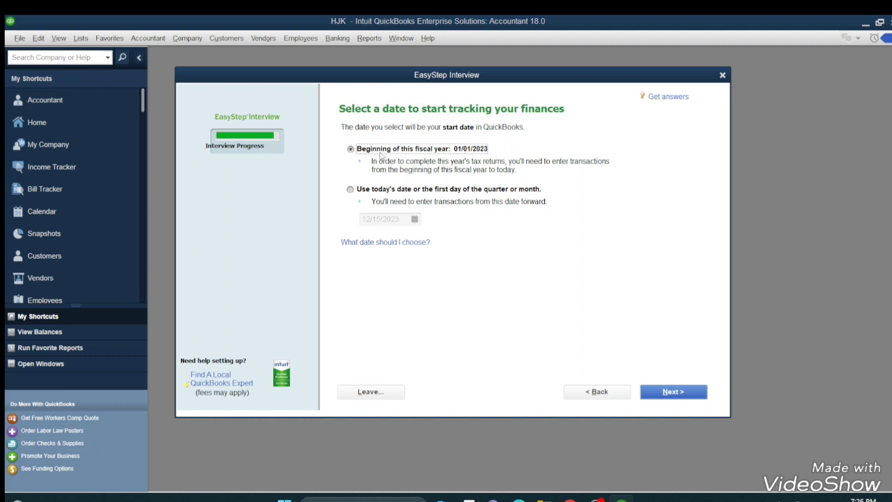
{"action": "left_click", "coordinate": [666, 392]}
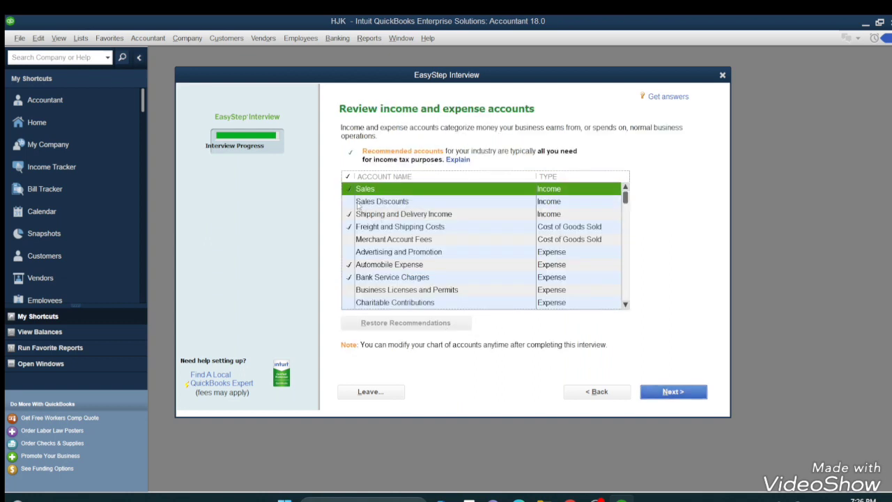
- Include the Sales Discounts, Merchant Account Fees and Advertising and Promotion accounts, and finish the interview
{"action": "left_click", "coordinate": [349, 201]}
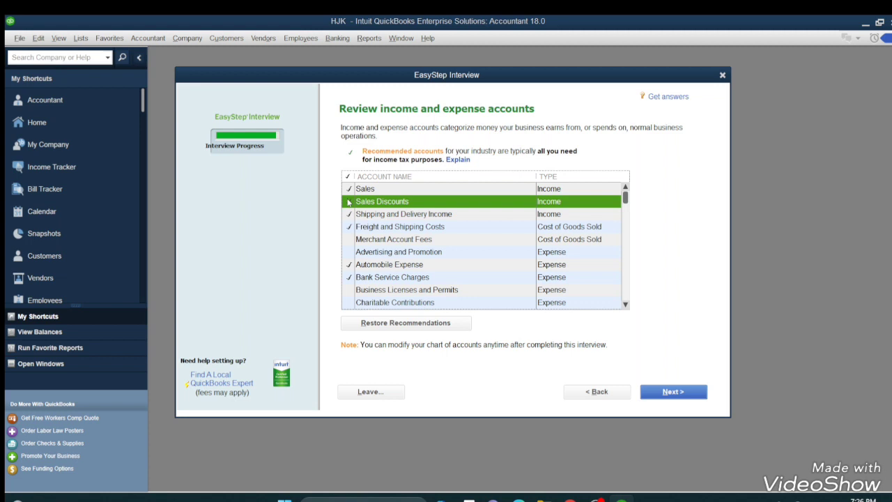
{"action": "left_click", "coordinate": [351, 241]}
{"action": "left_click", "coordinate": [361, 255]}
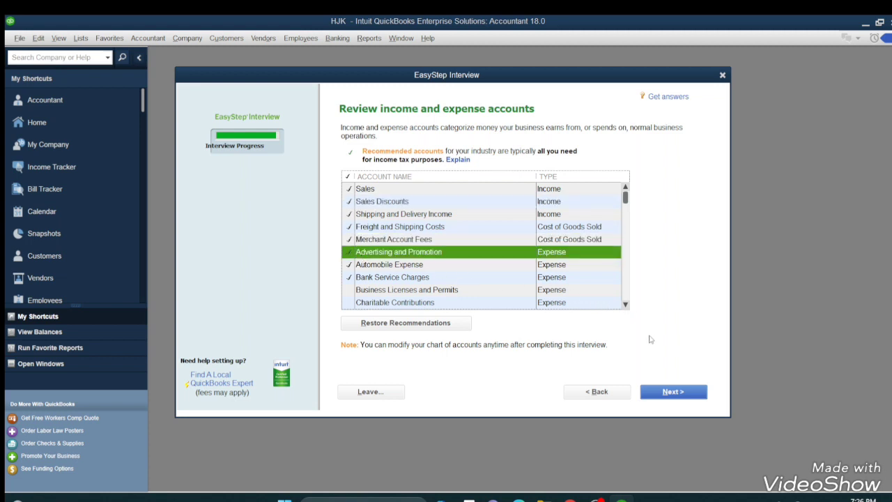
{"action": "left_click", "coordinate": [655, 397]}
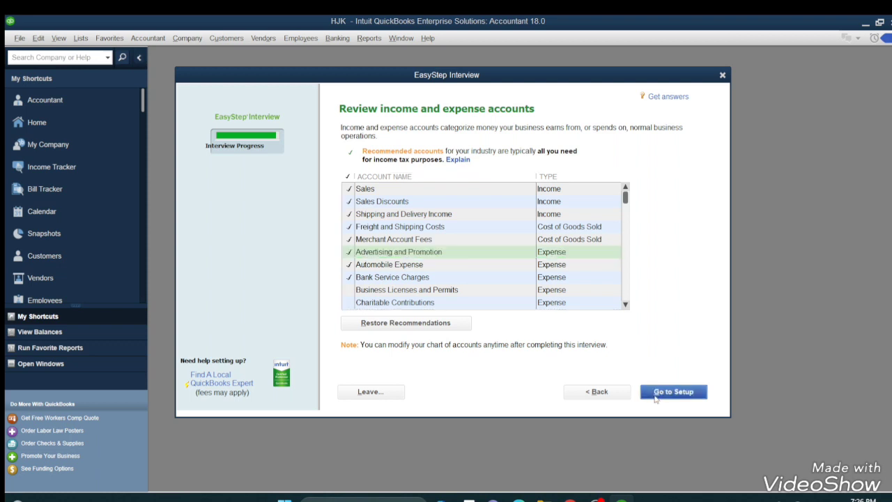
{"action": "left_click", "coordinate": [654, 394]}
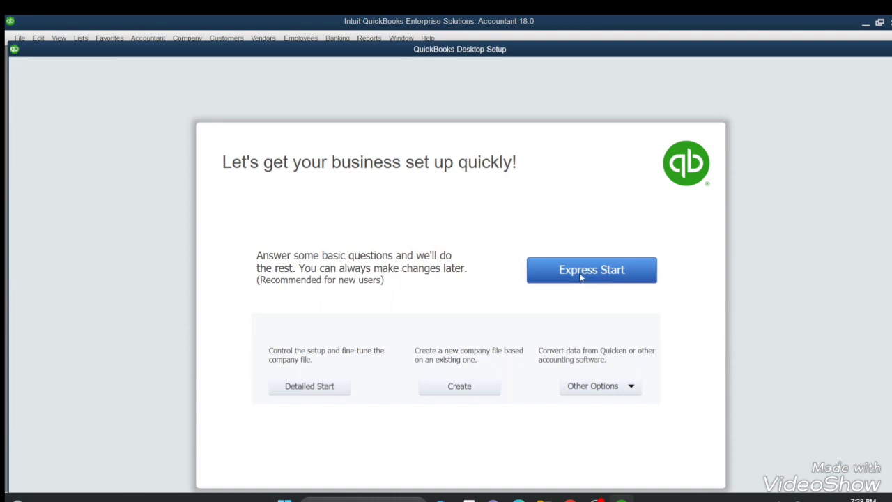
- Begin an Express Start setup for another company and enter UYT as the business name
{"action": "left_click", "coordinate": [580, 273]}
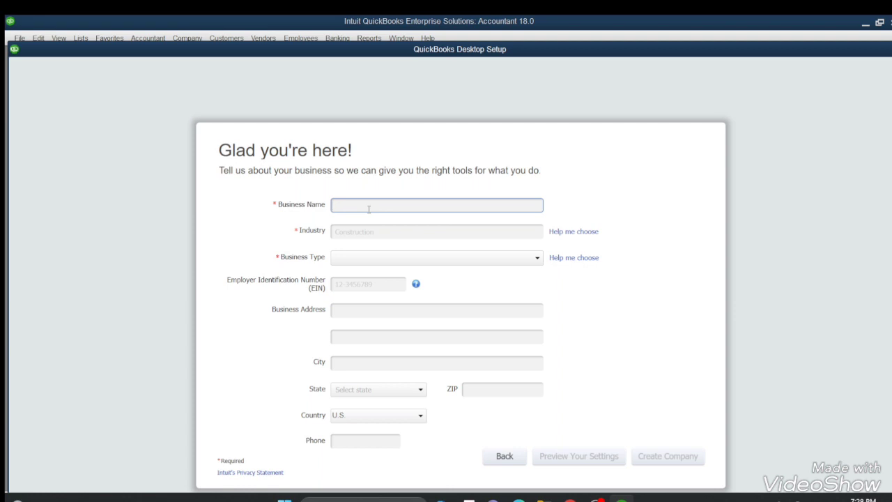
{"action": "type", "text": "y"}
{"action": "key", "text": "BackSpace"}
{"action": "type", "text": "UYT"}
- Set the industry to Manufacturing and the business type to Sole Proprietorship
{"action": "left_click", "coordinate": [343, 229]}
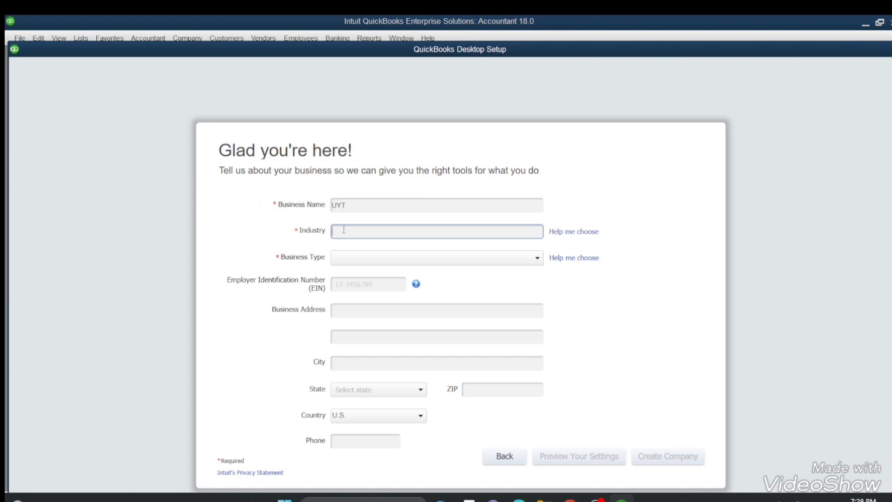
{"action": "type", "text": "m"}
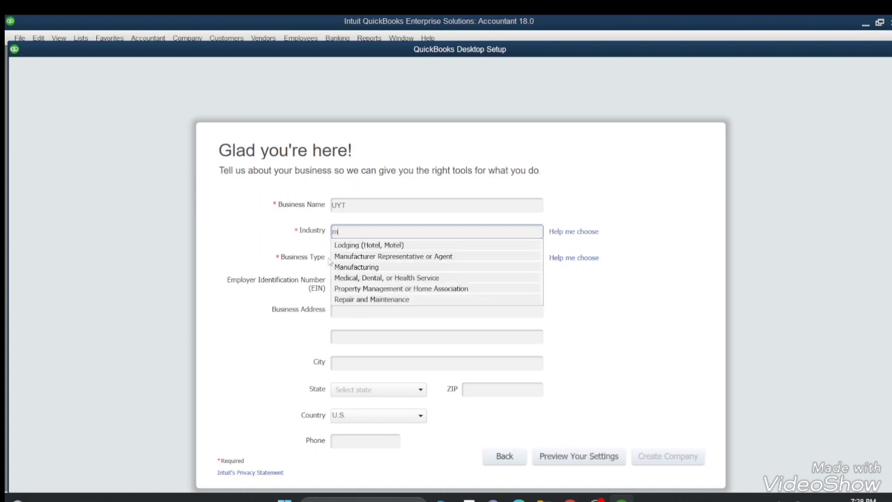
{"action": "left_click", "coordinate": [350, 267]}
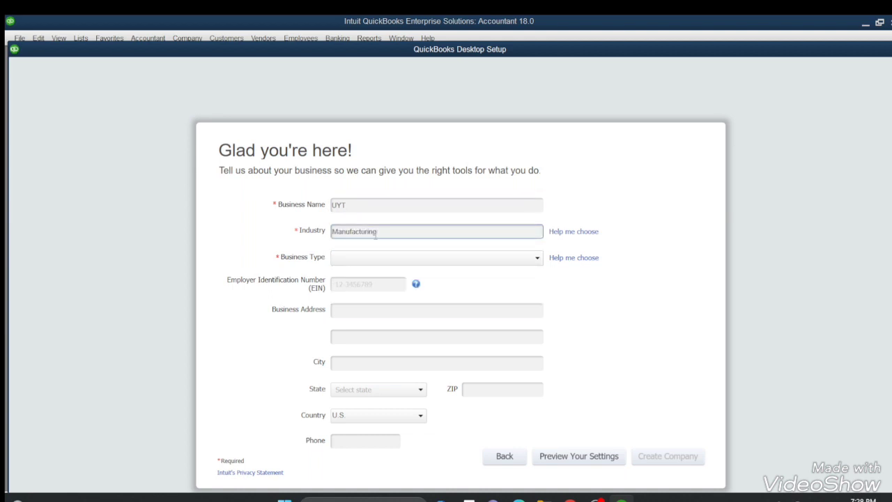
{"action": "left_click", "coordinate": [352, 258]}
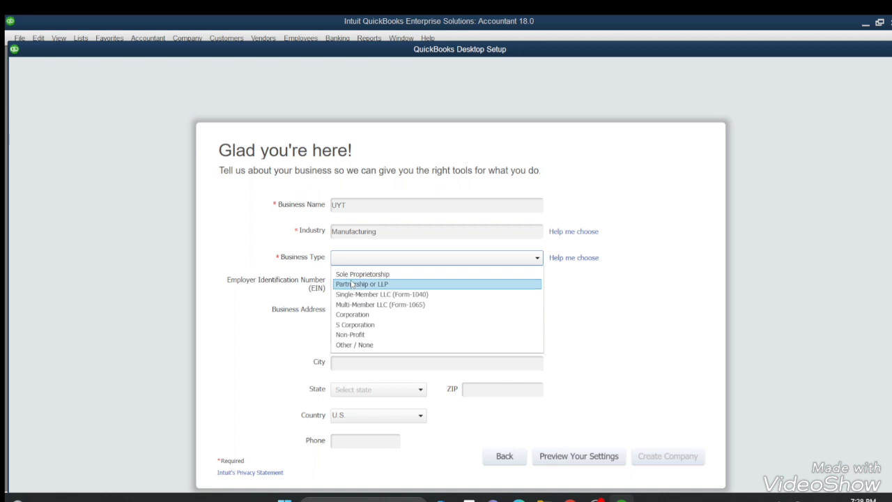
{"action": "left_click", "coordinate": [353, 275]}
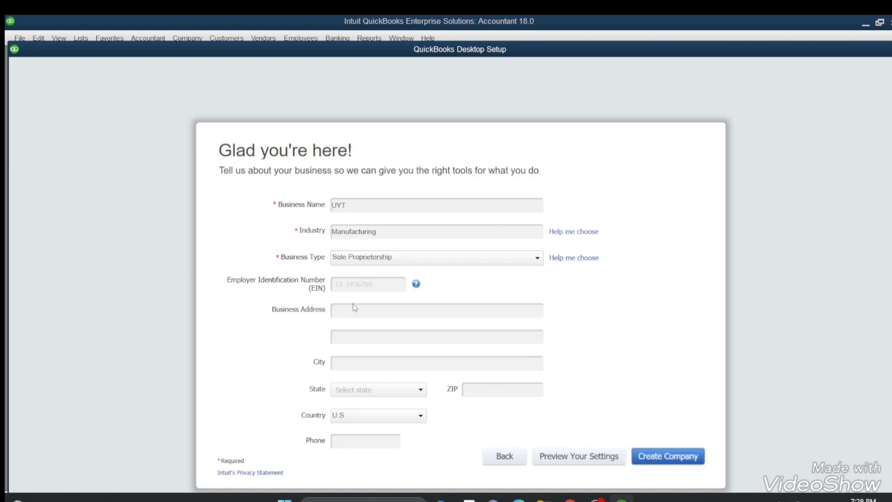
- Fill in the first line of the business address and the city, leaving the Employer Identification Number empty
{"action": "left_click", "coordinate": [346, 308]}
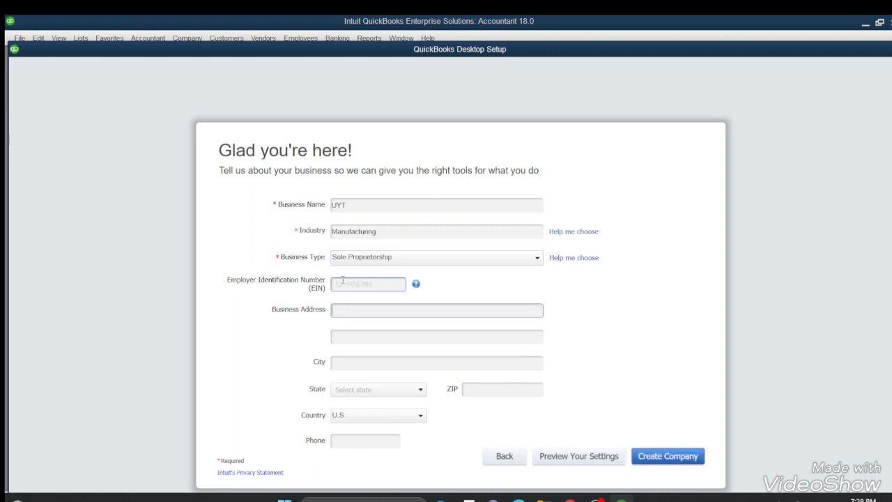
{"action": "left_click", "coordinate": [343, 283]}
{"action": "left_click", "coordinate": [336, 313]}
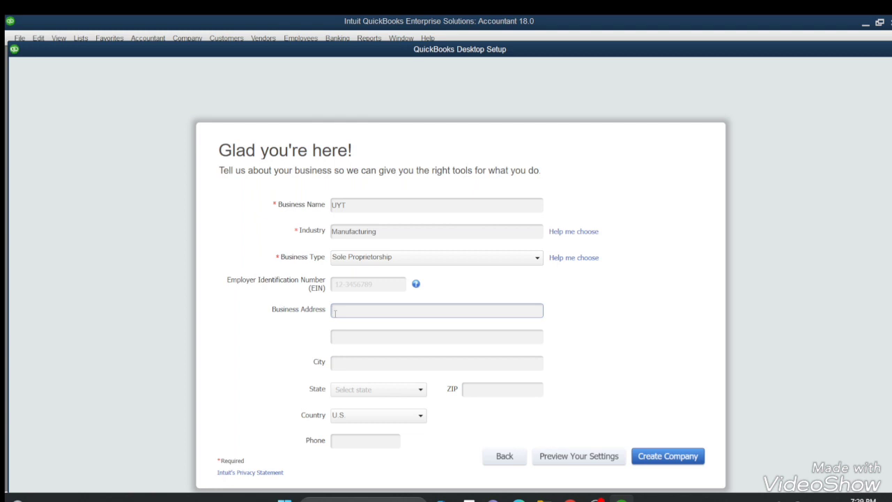
{"action": "type", "text": "k"}
{"action": "key", "text": "BackSpace"}
{"action": "type", "text": "Kabul, Afghanistan"}
{"action": "left_click", "coordinate": [334, 362]}
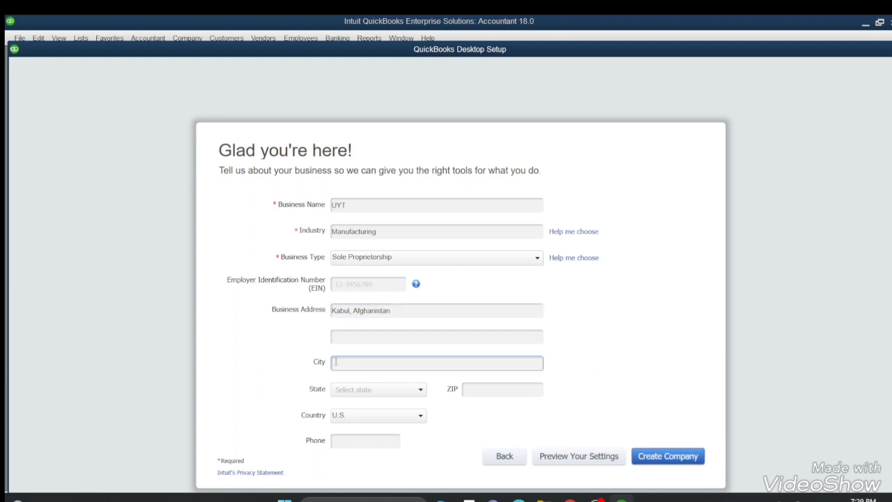
{"action": "type", "text": "Kabu"}
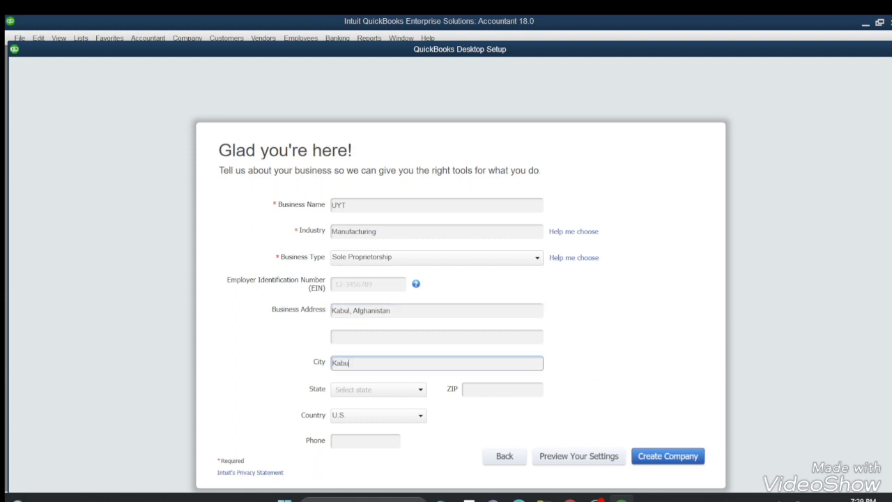